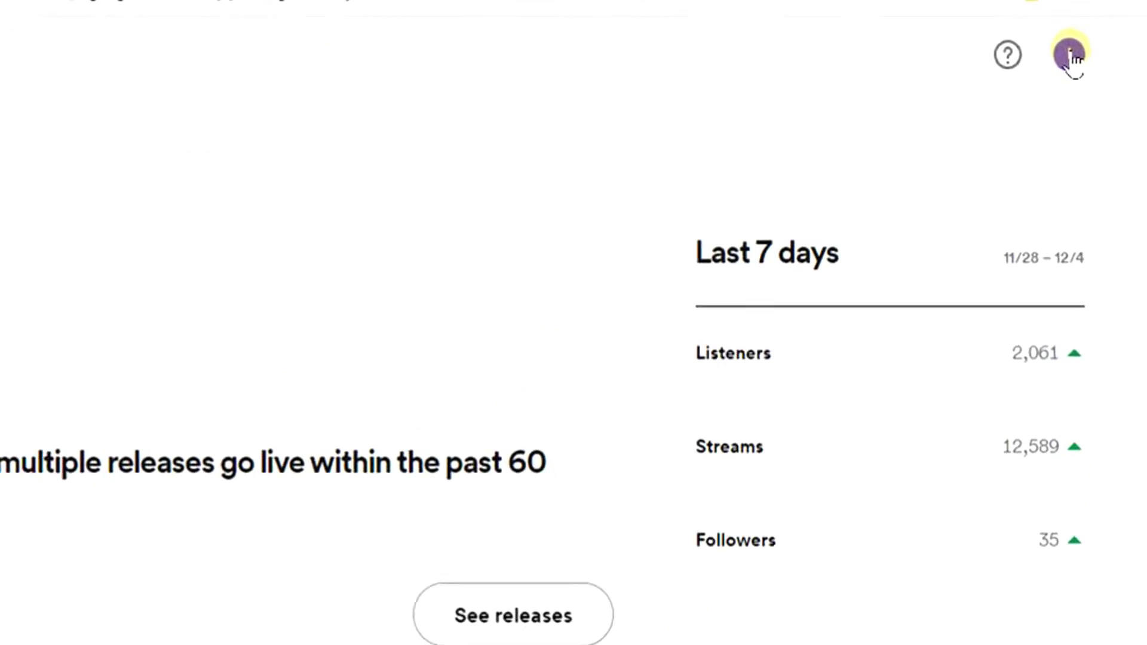
# Step: Open User settings from the profile avatar menu to reach the 2-step verification page
pyautogui.click(1093, 103)
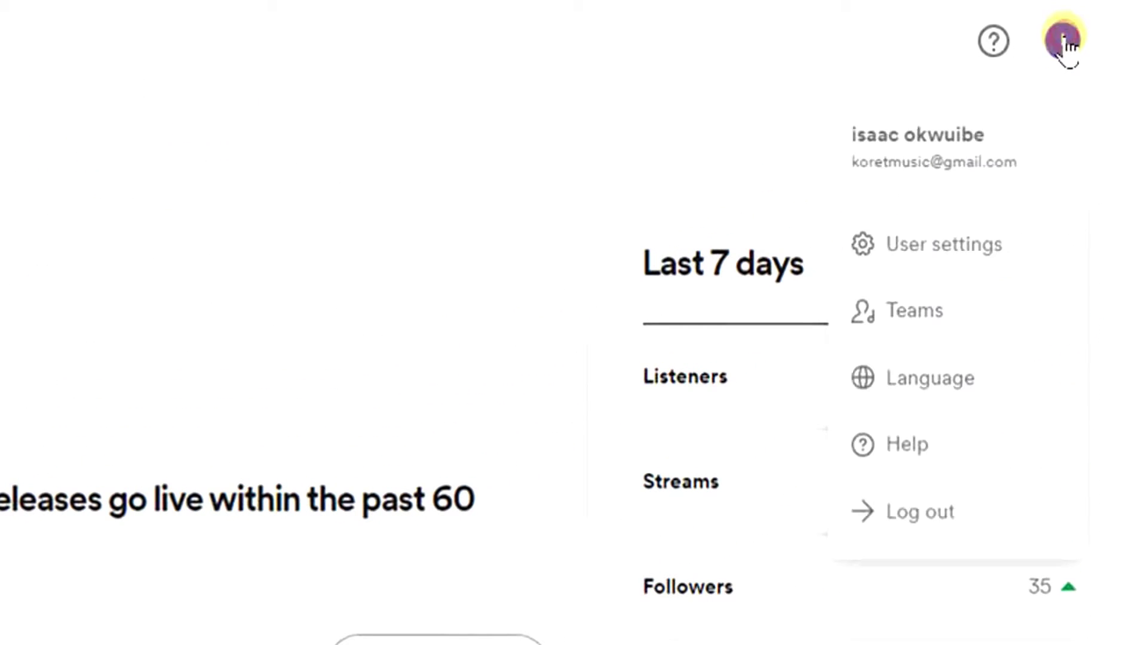
pyautogui.click(902, 251)
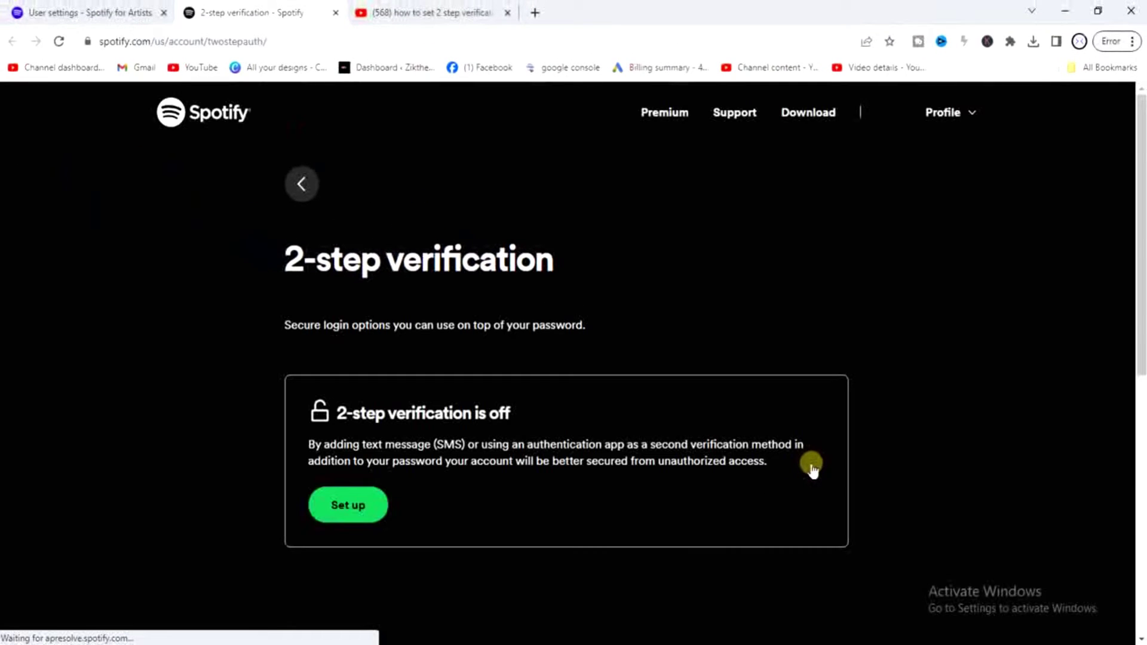
# Step: Start 2-step verification setup to list the Authenticator app and Text message (SMS) methods
pyautogui.click(350, 507)
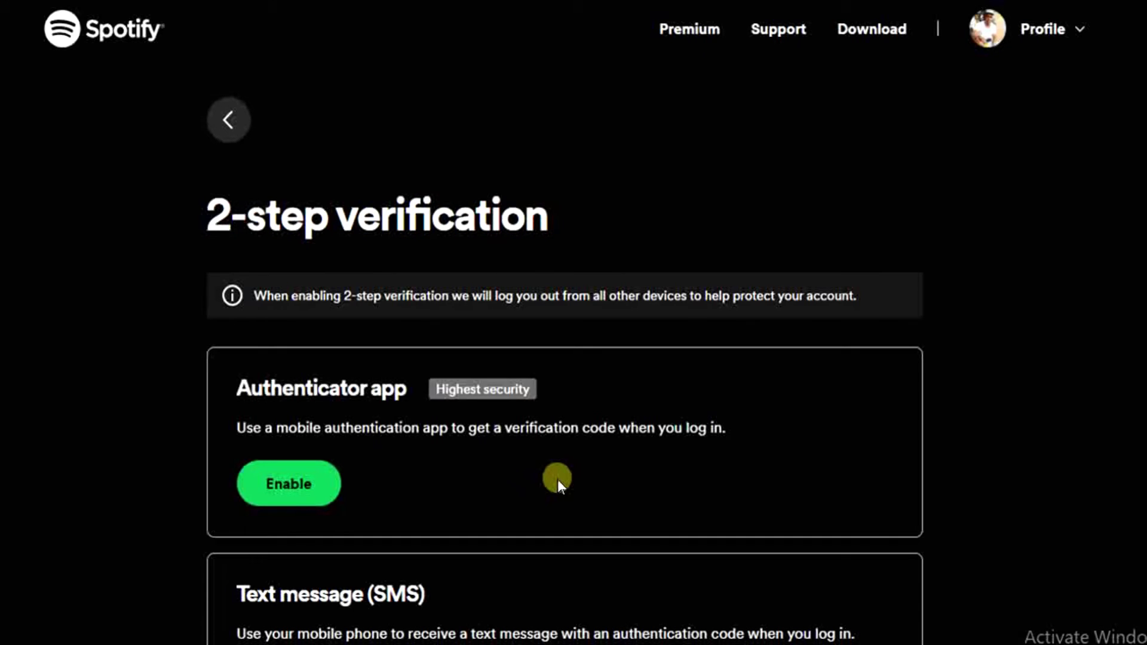
pyautogui.scroll(-1, 1051, 387)
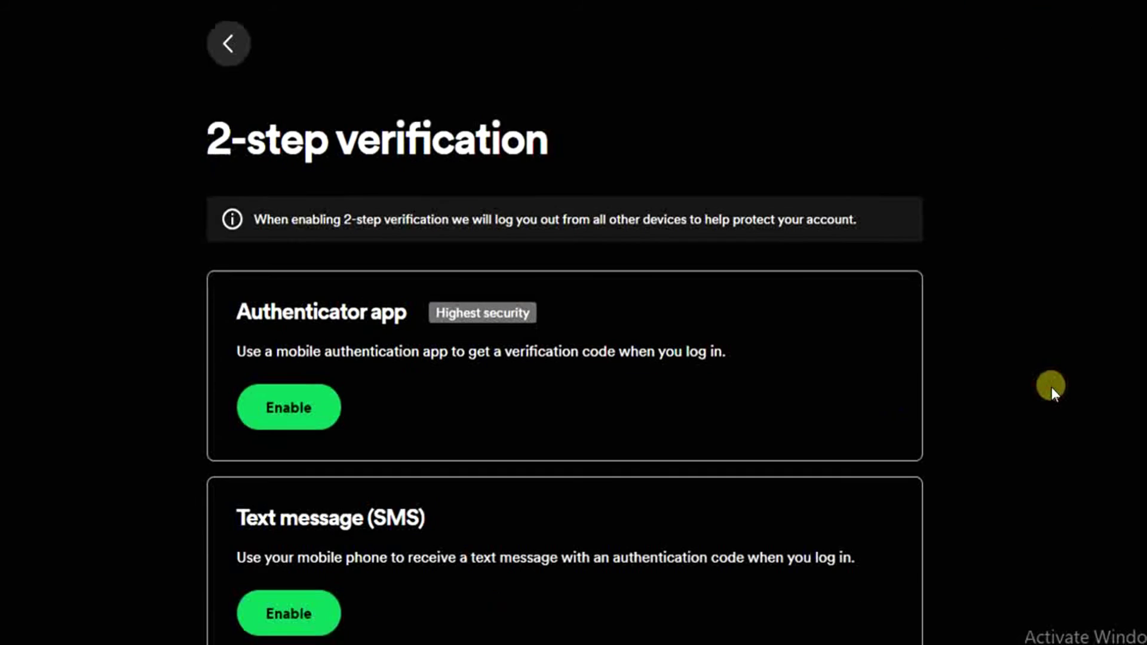
pyautogui.scroll(-2, 1052, 387)
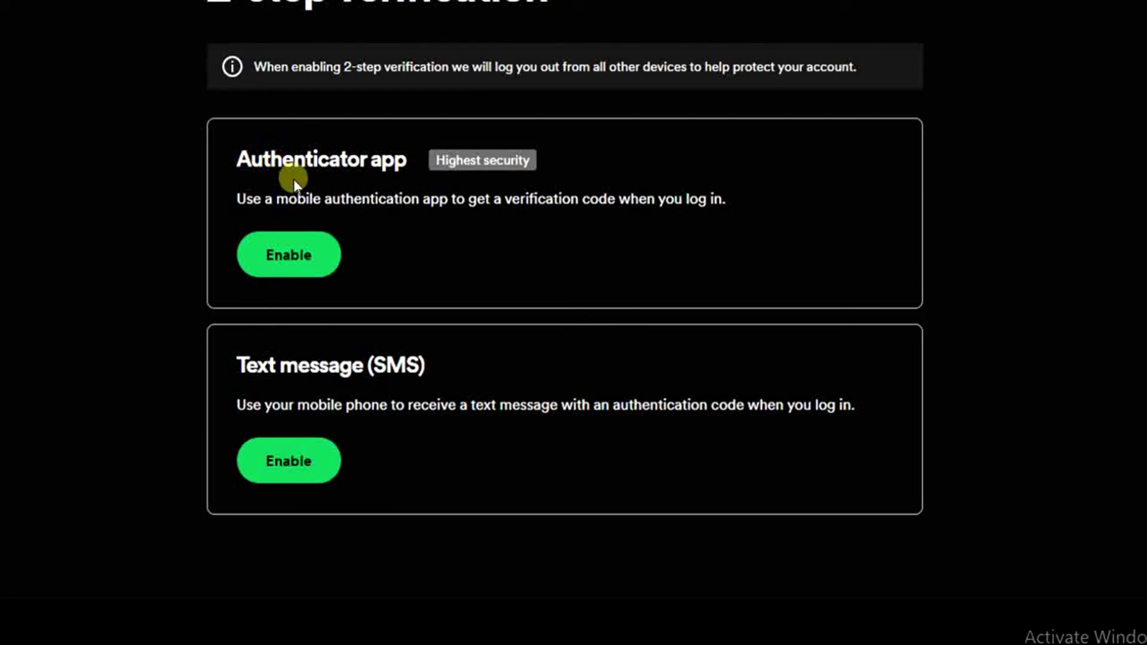
# Step: Enable Text message (SMS) and focus the phone number field, with Nigeria +234 preset
pyautogui.click(302, 466)
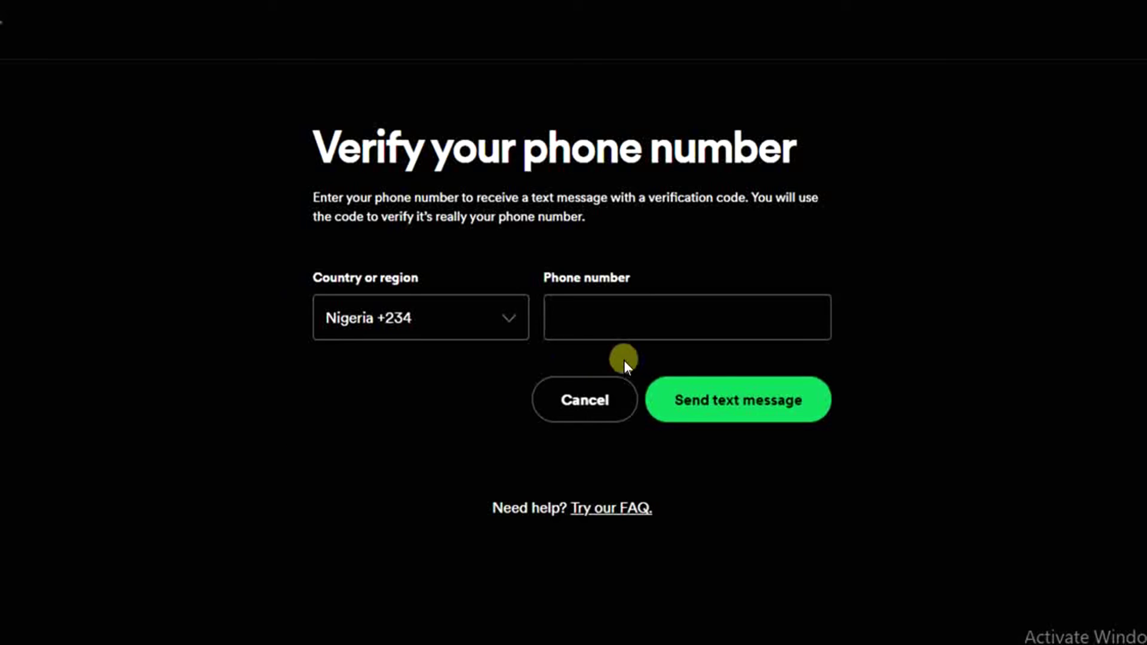
pyautogui.click(568, 310)
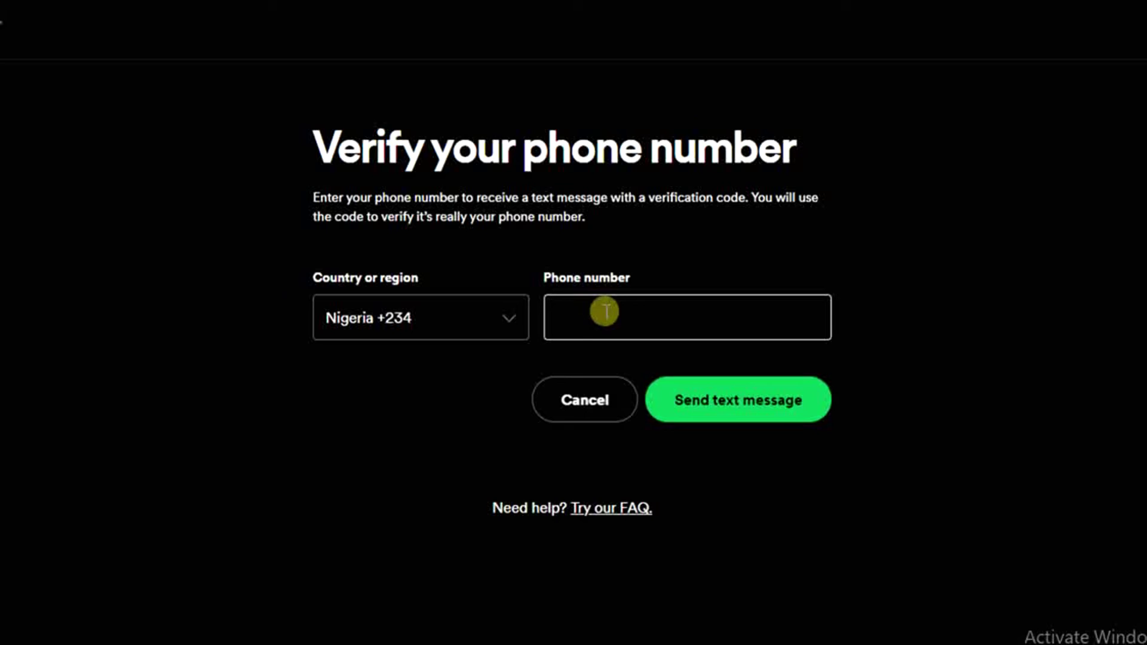